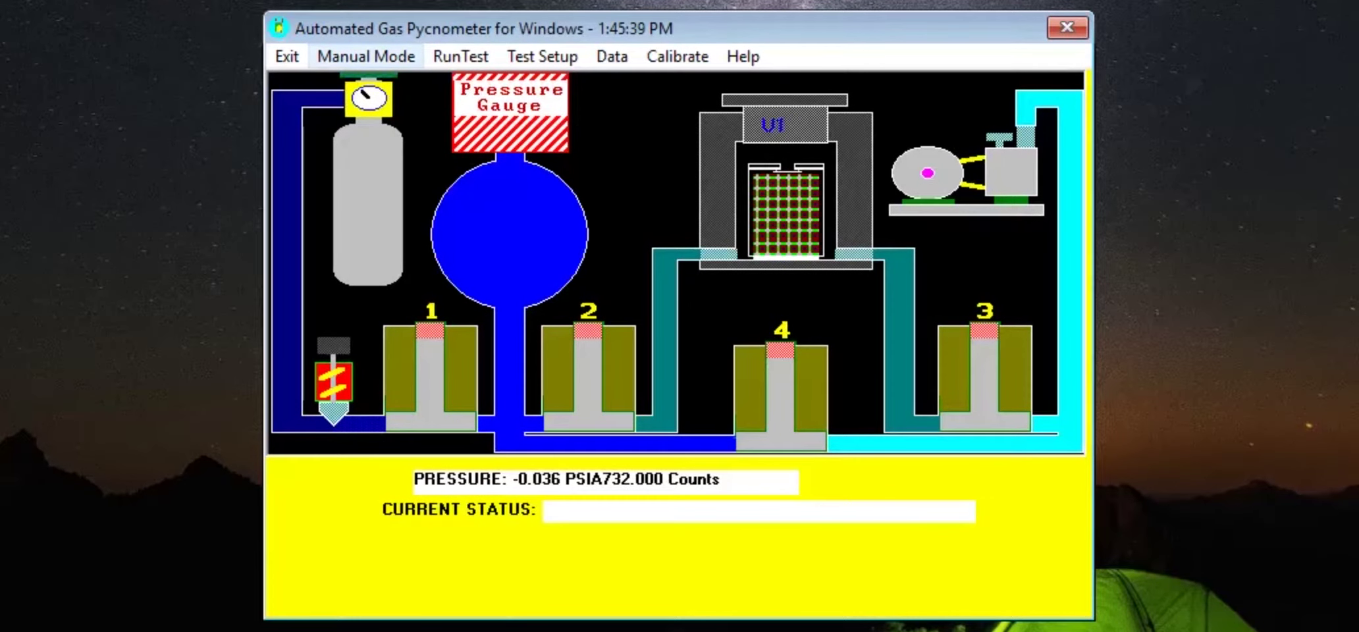
Enter manual mode and cycle valve 1 open and closed, followed by valve 2.
key(Return)
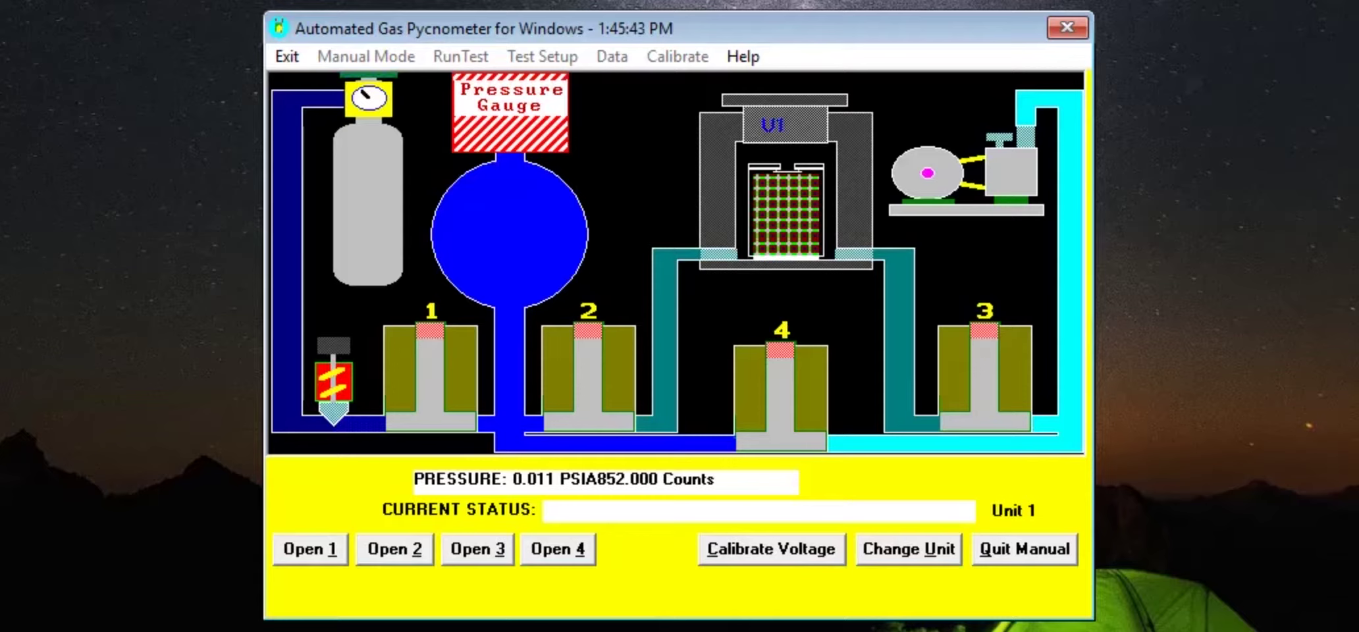
key(alt+1)
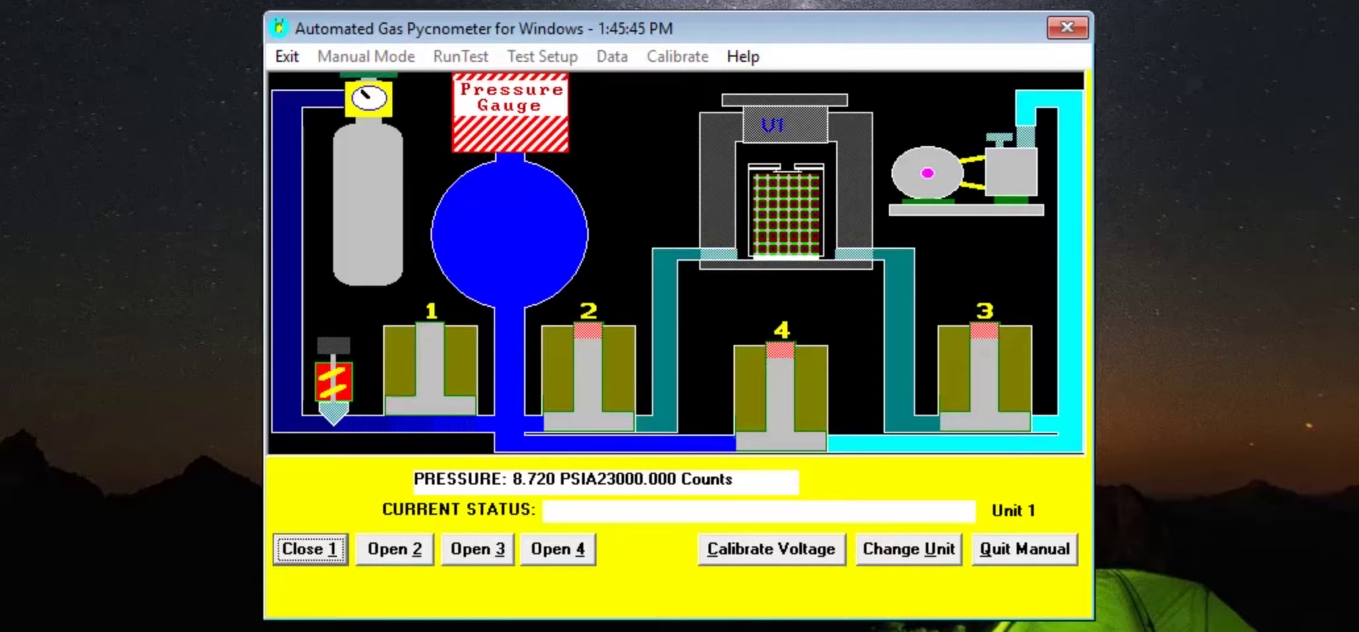
key(alt+1)
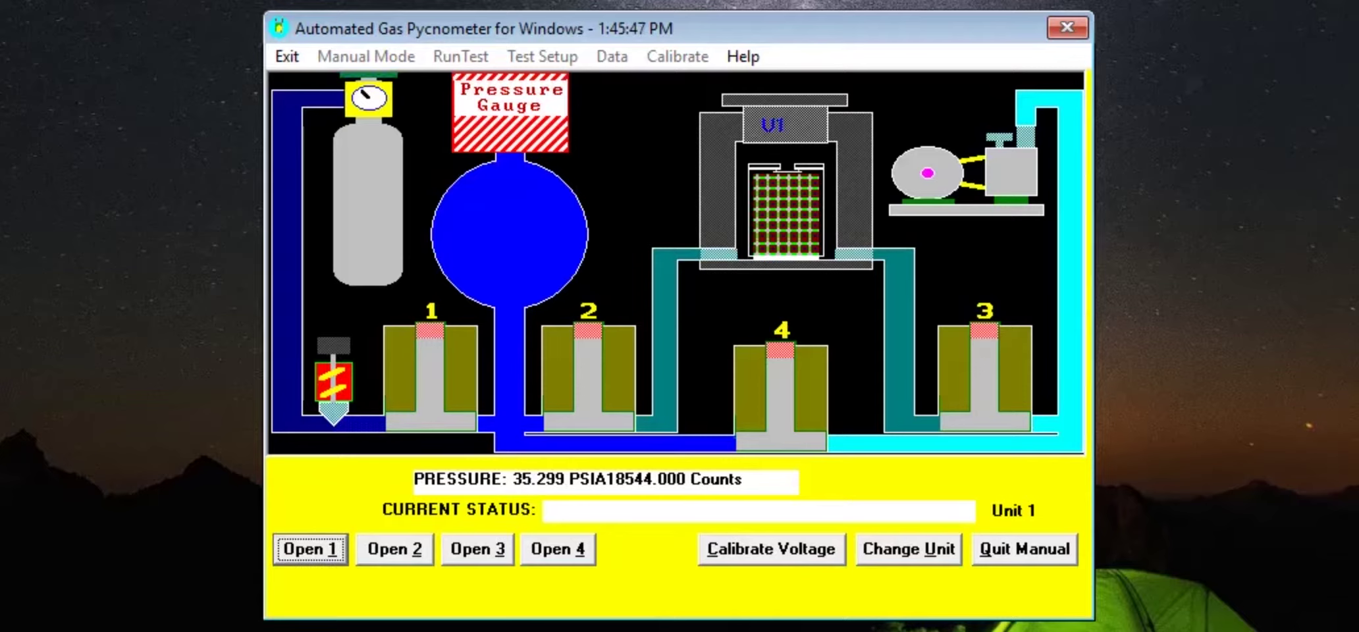
key(Tab)
key(alt+2)
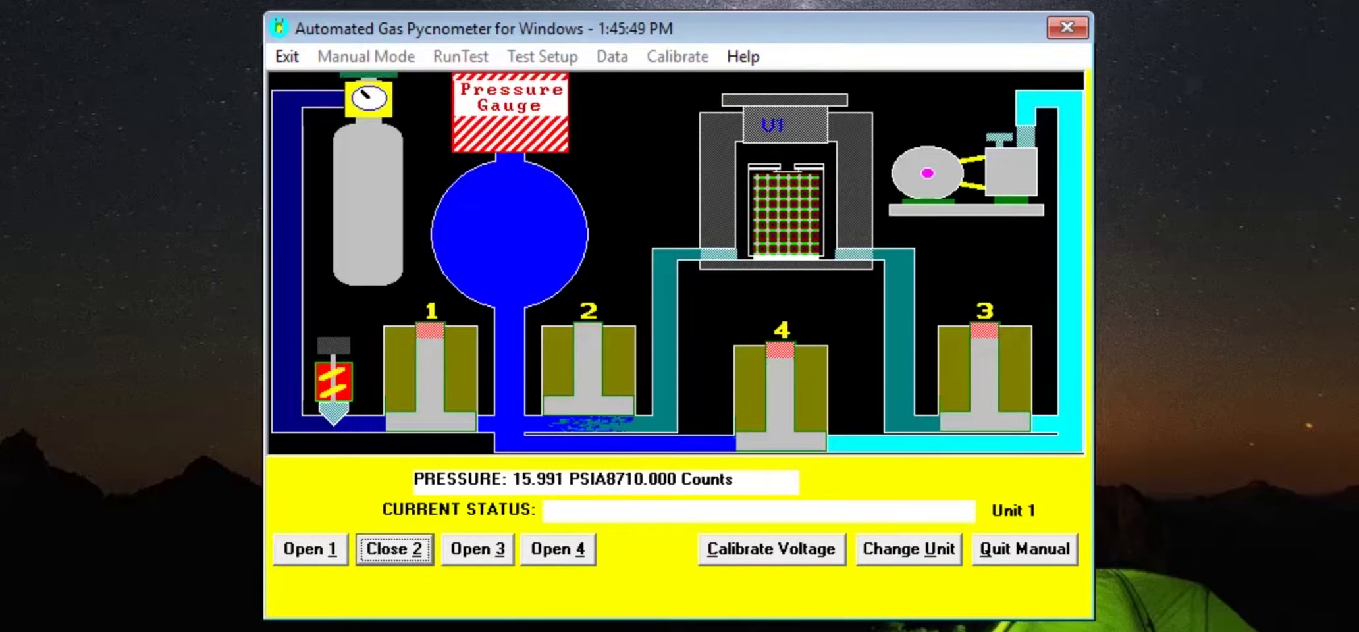
key(alt+2)
Open valve 4 to release the remaining pressure, and close it again.
key(Tab)
key(Tab)
key(Return)
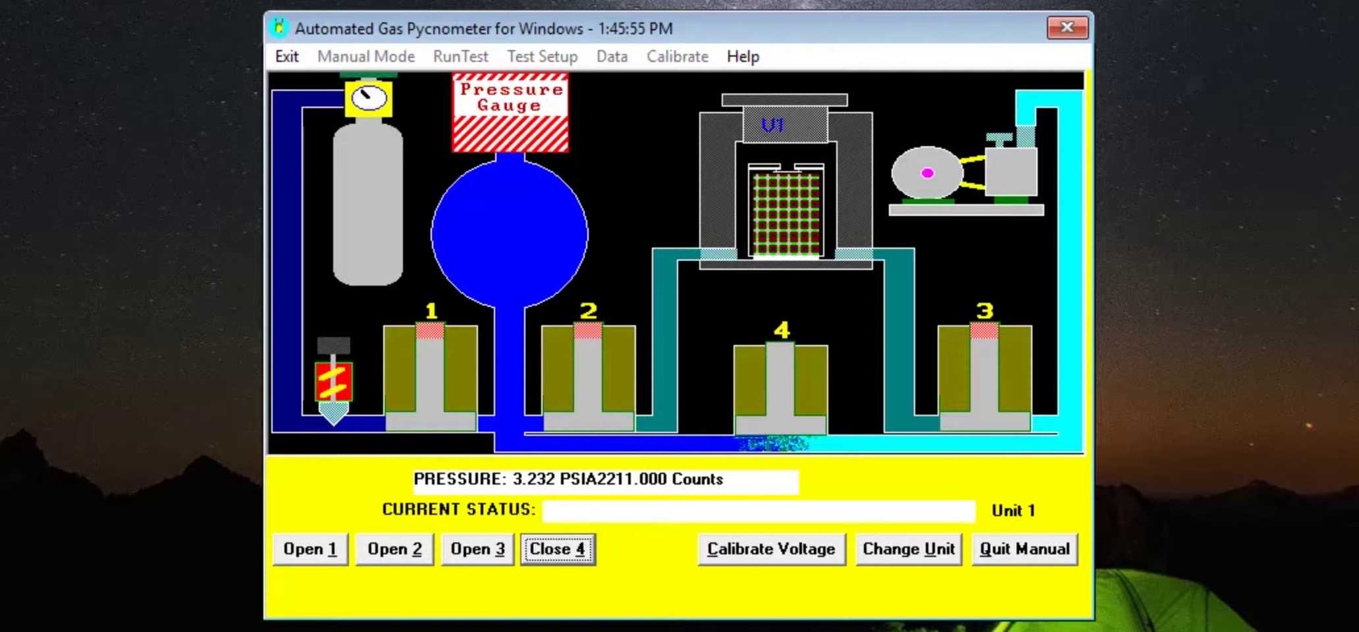
key(Return)
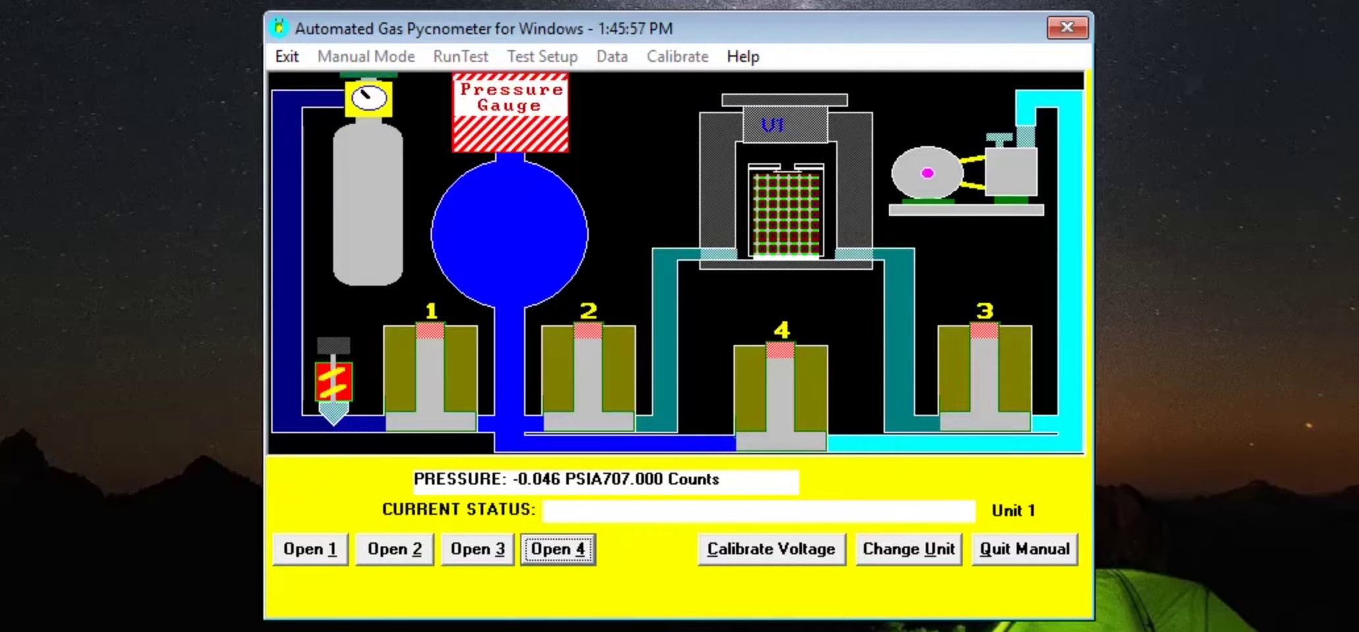
Switch the sample chamber to Unit 2 and back to Unit 1, and quit manual mode.
key(alt+u)
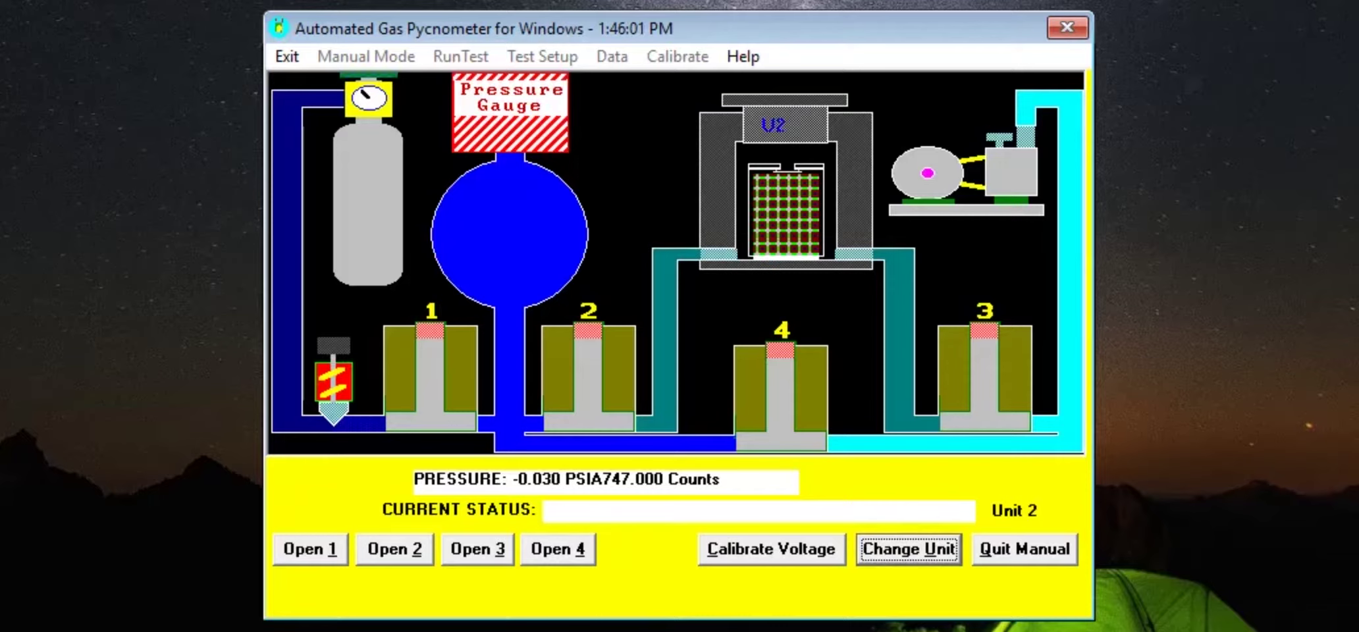
key(alt+u)
key(alt+q)
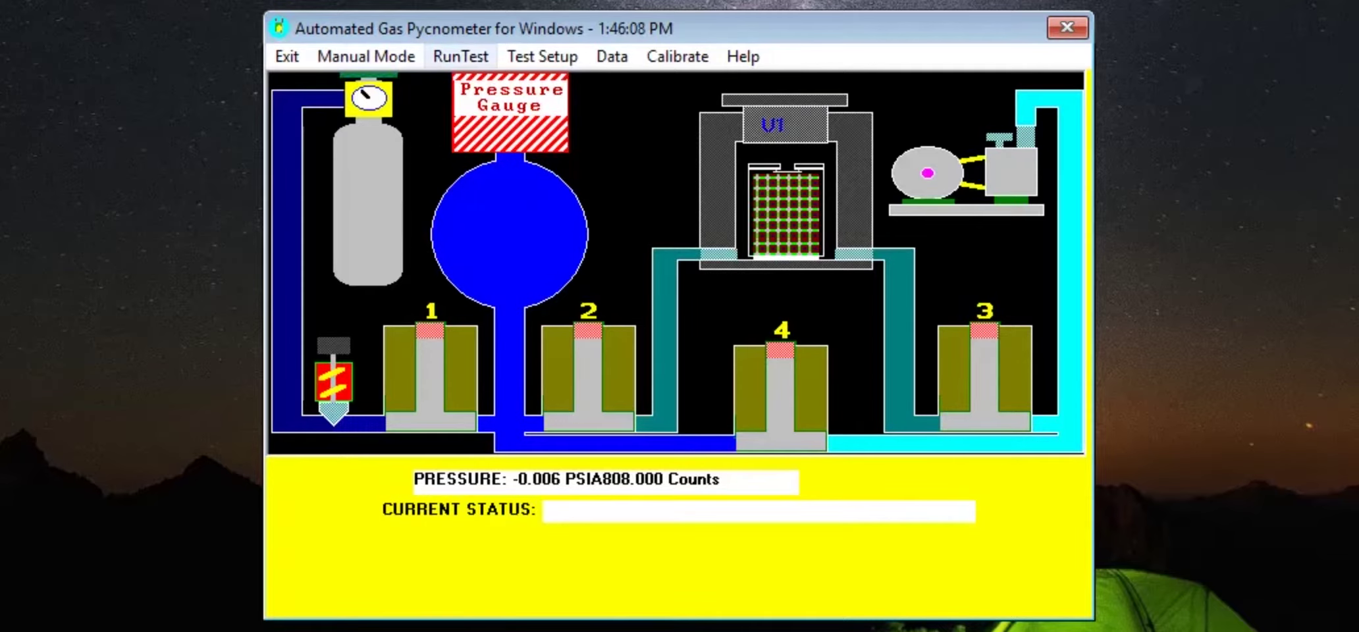
Start the volume calibration and dismiss the prompt to empty and seal sample chamber Unit 1.
click(676, 56)
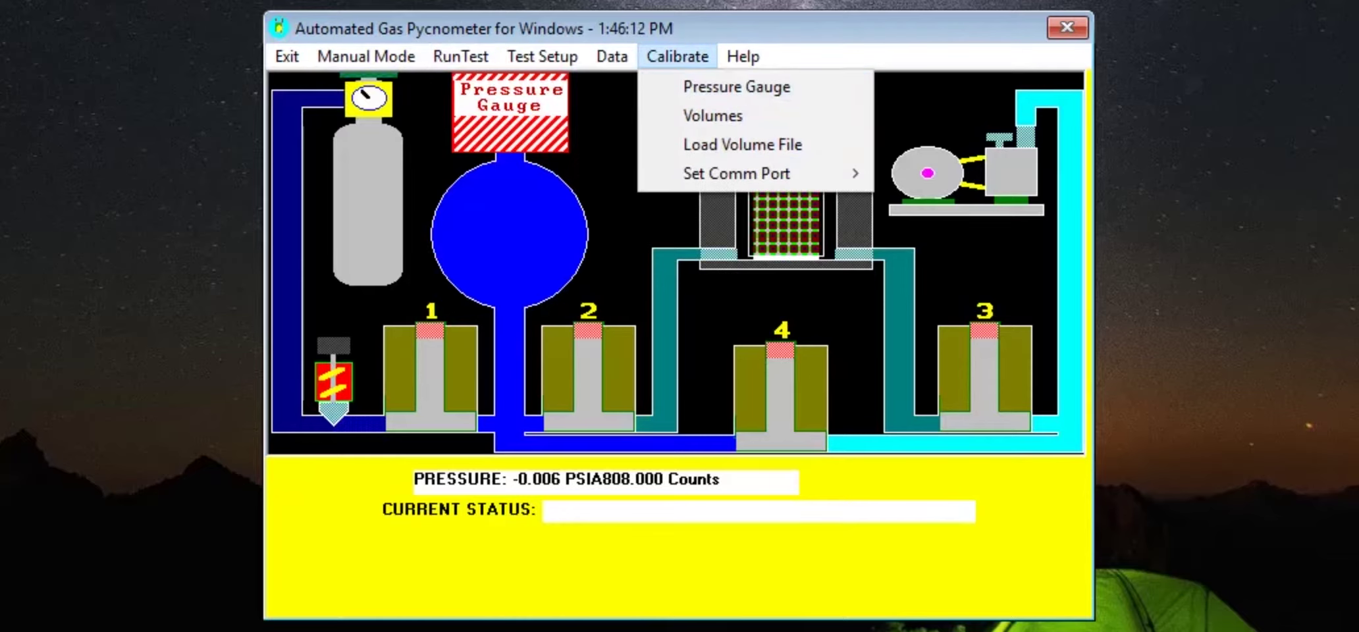
key(Down)
key(Return)
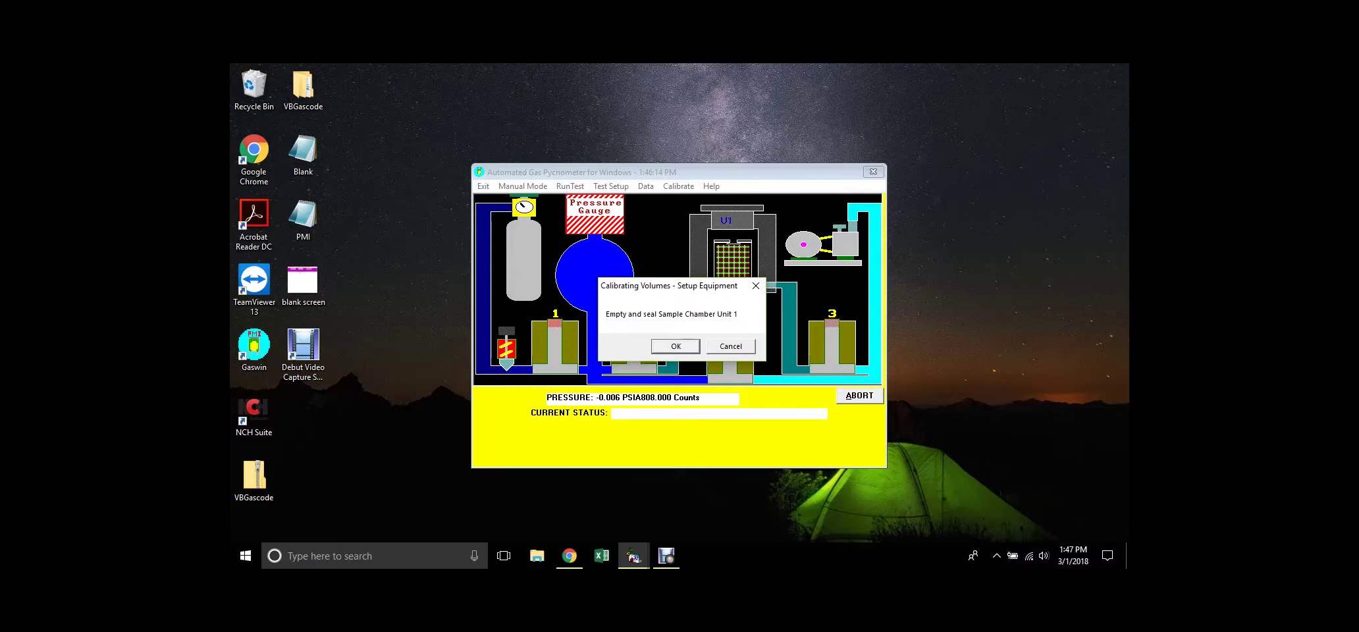
key(Return)
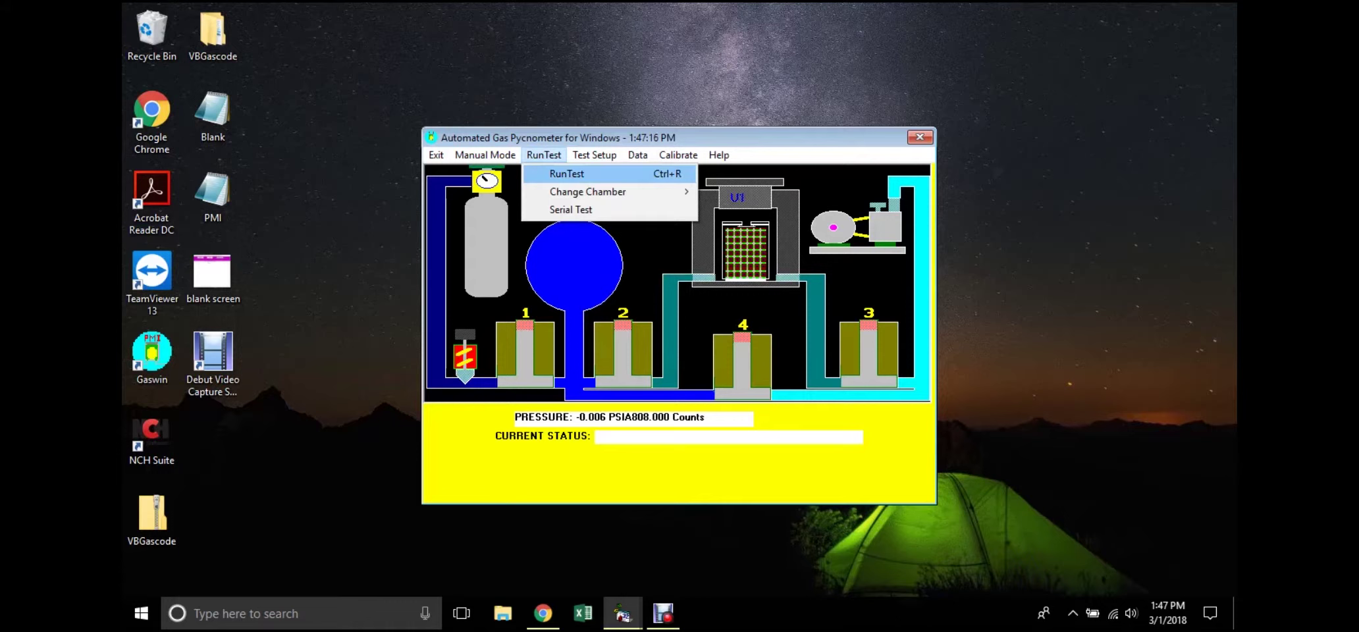
Start a test run and confirm that the sample is in chamber 1 with vacuum pump and gas connected.
mouse_move(588, 191)
key(Return)
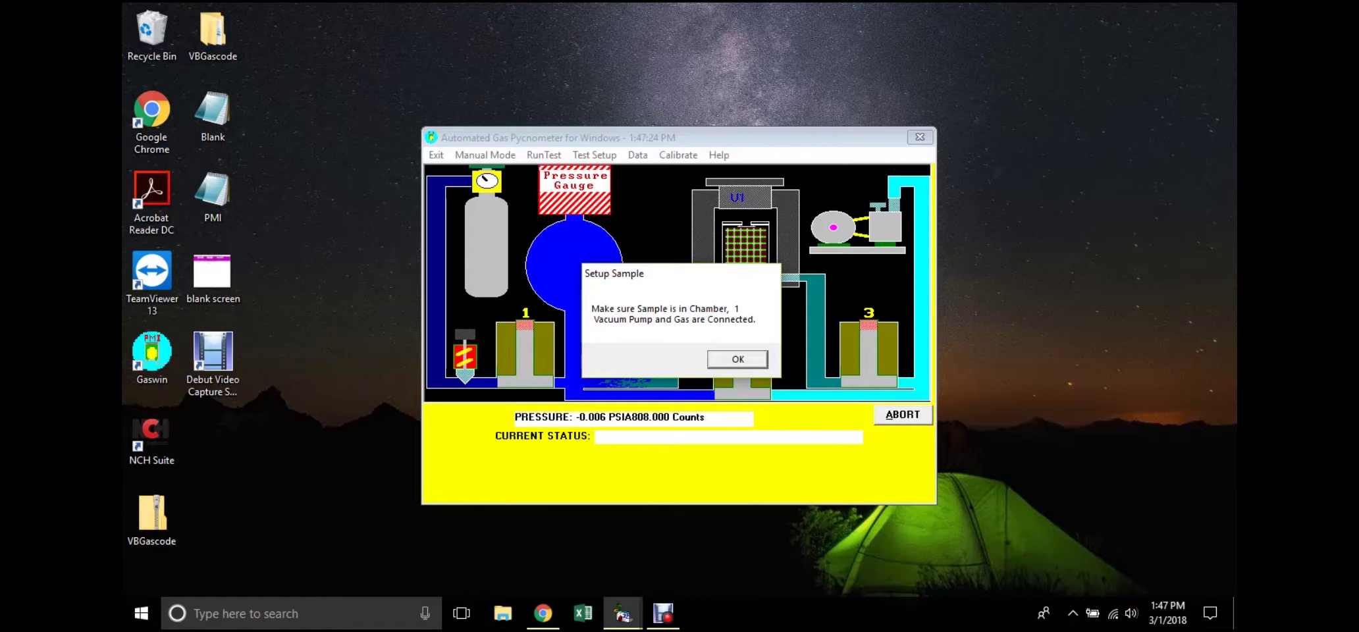
key(Return)
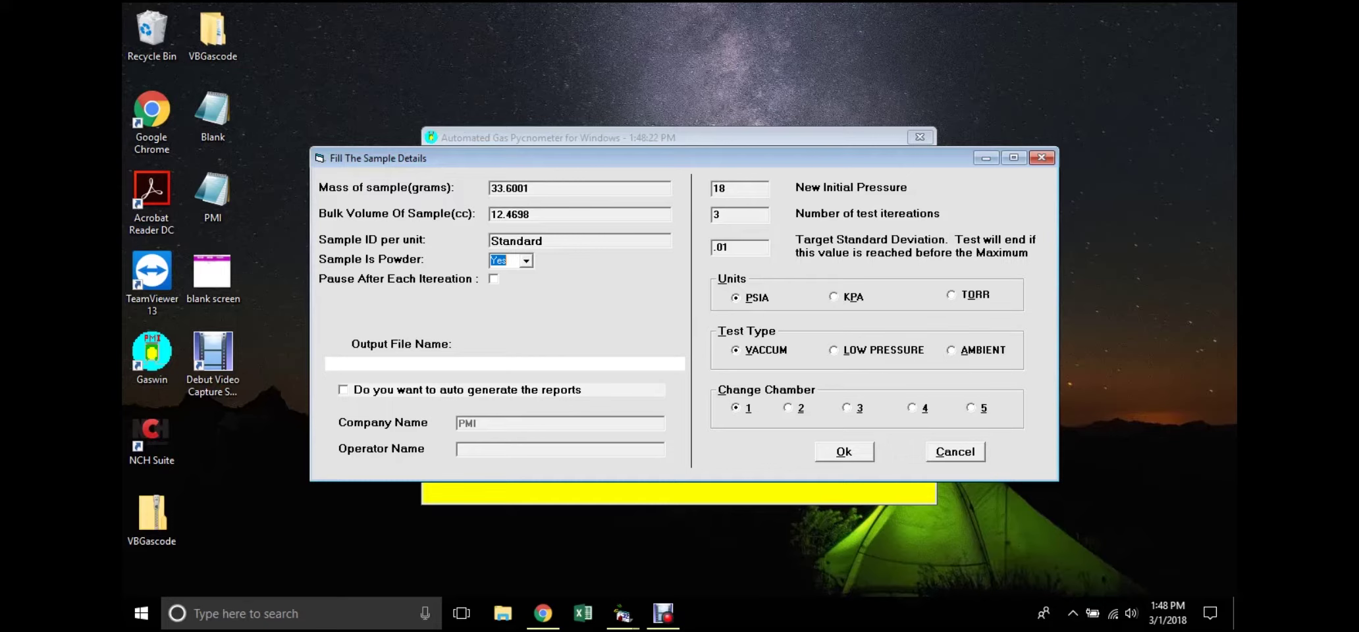
Mark the sample as not a powder and set the output file to "standard unit 1 test.pyd" in the gaswin data folder.
key(alt+Down)
key(Up)
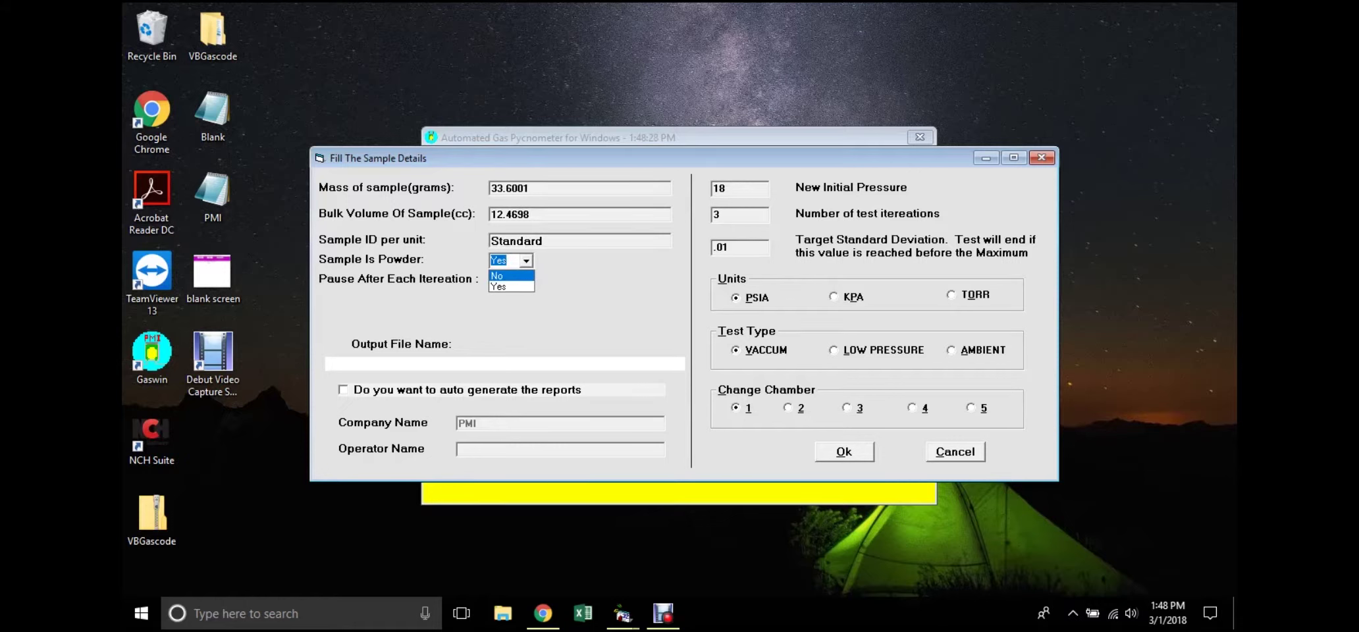
key(Return)
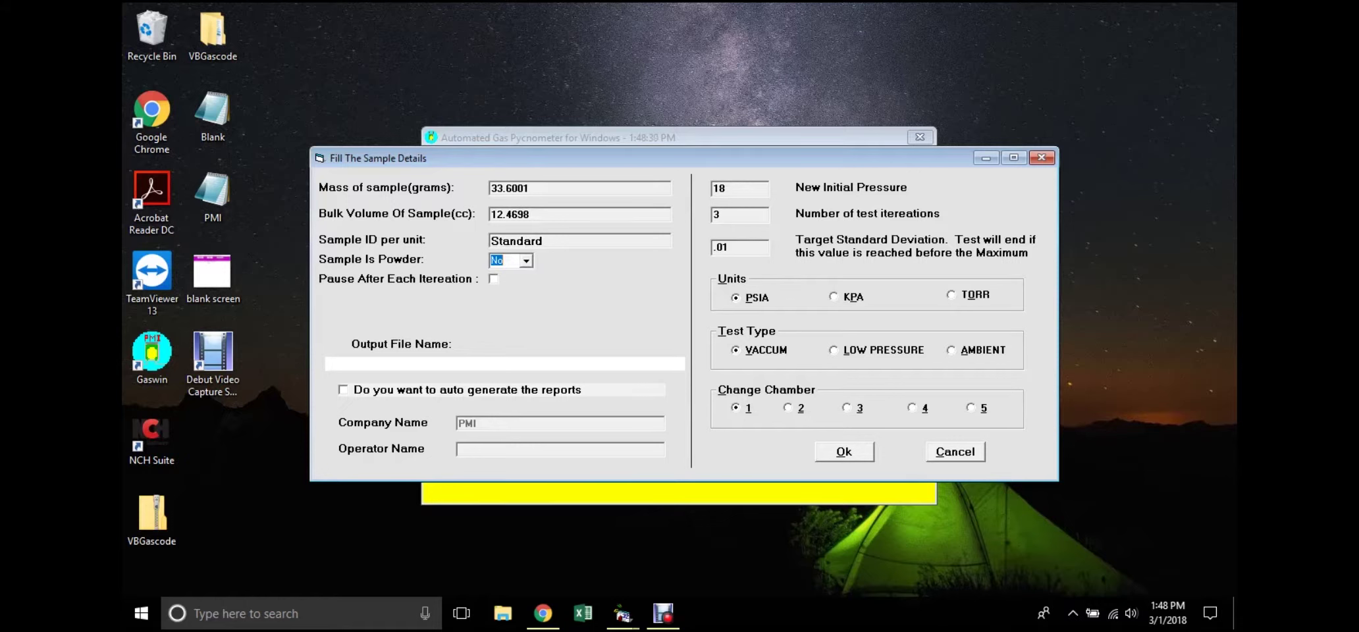
key(Tab)
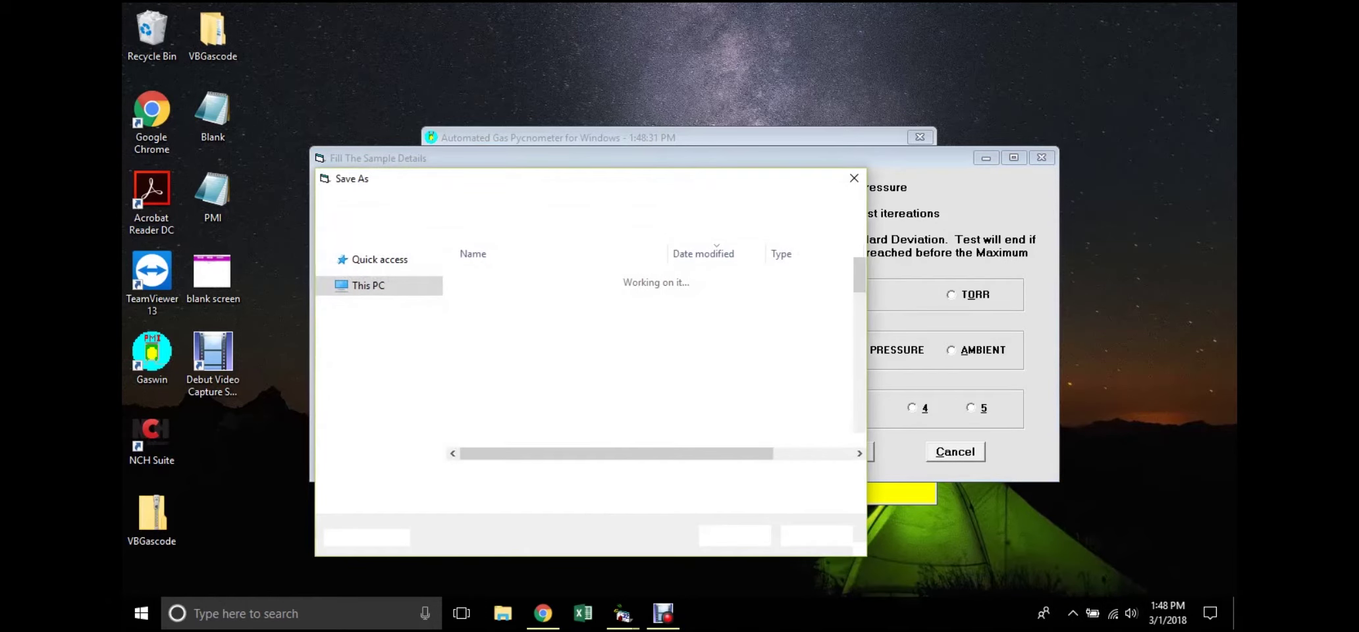
key(Return)
key(Left)
key(Return)
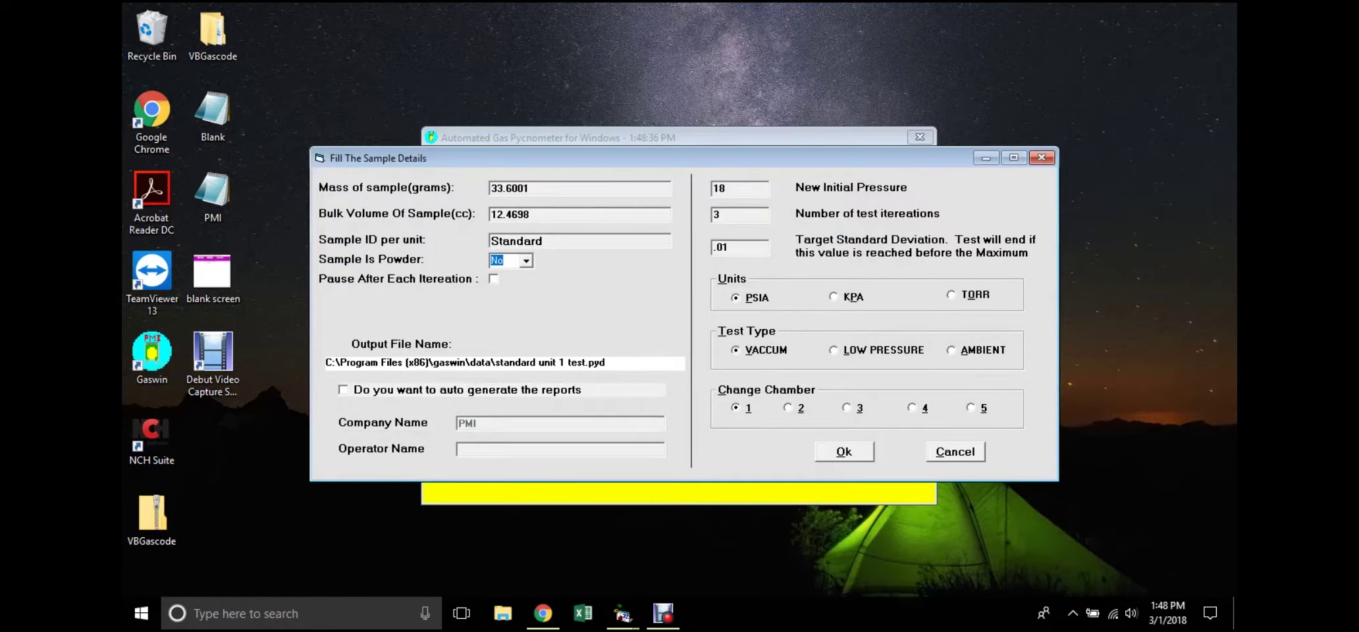
Enable automatic report generation, run the test with the new initial pressure kept at 18 PSIA, and acknowledge its completion.
click(343, 390)
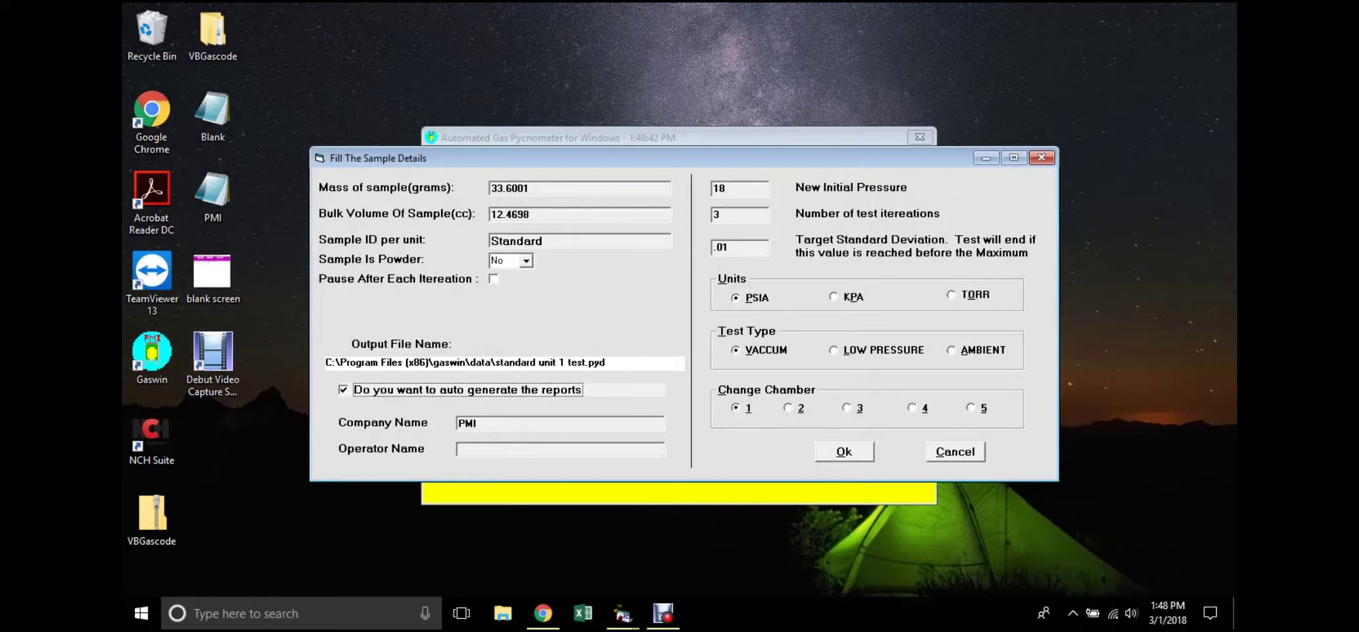
click(725, 189)
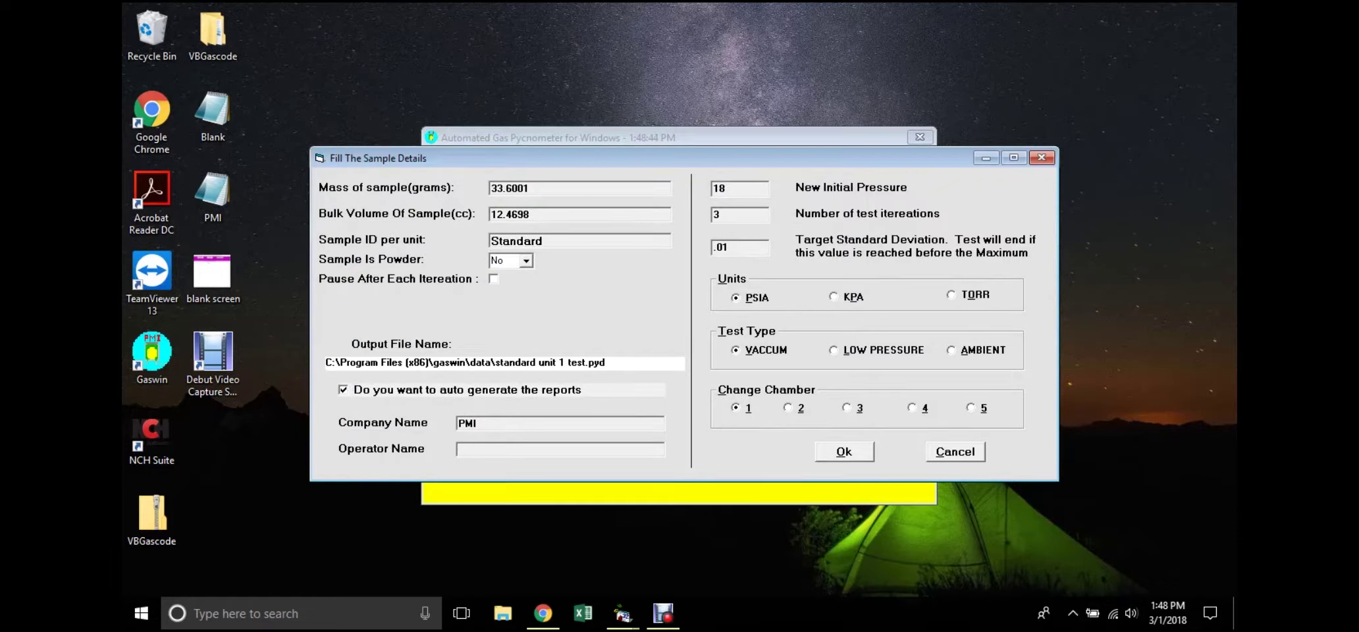
key(shift+Home)
key(End)
key(Return)
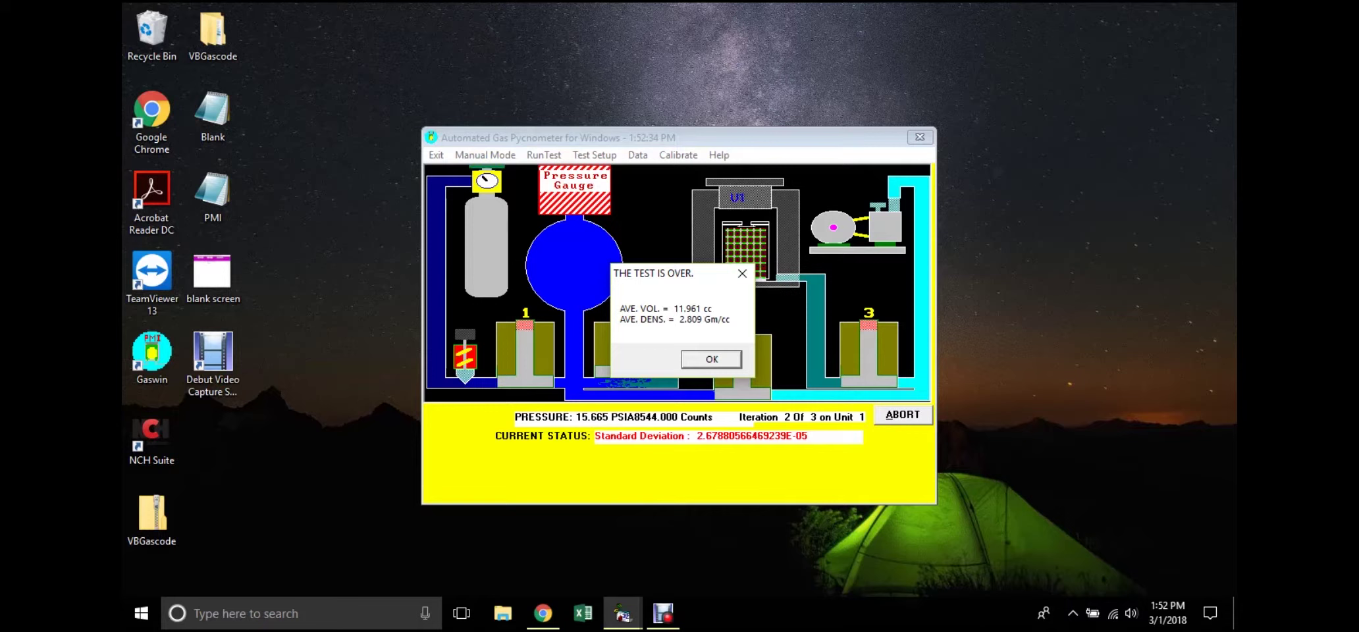
key(Return)
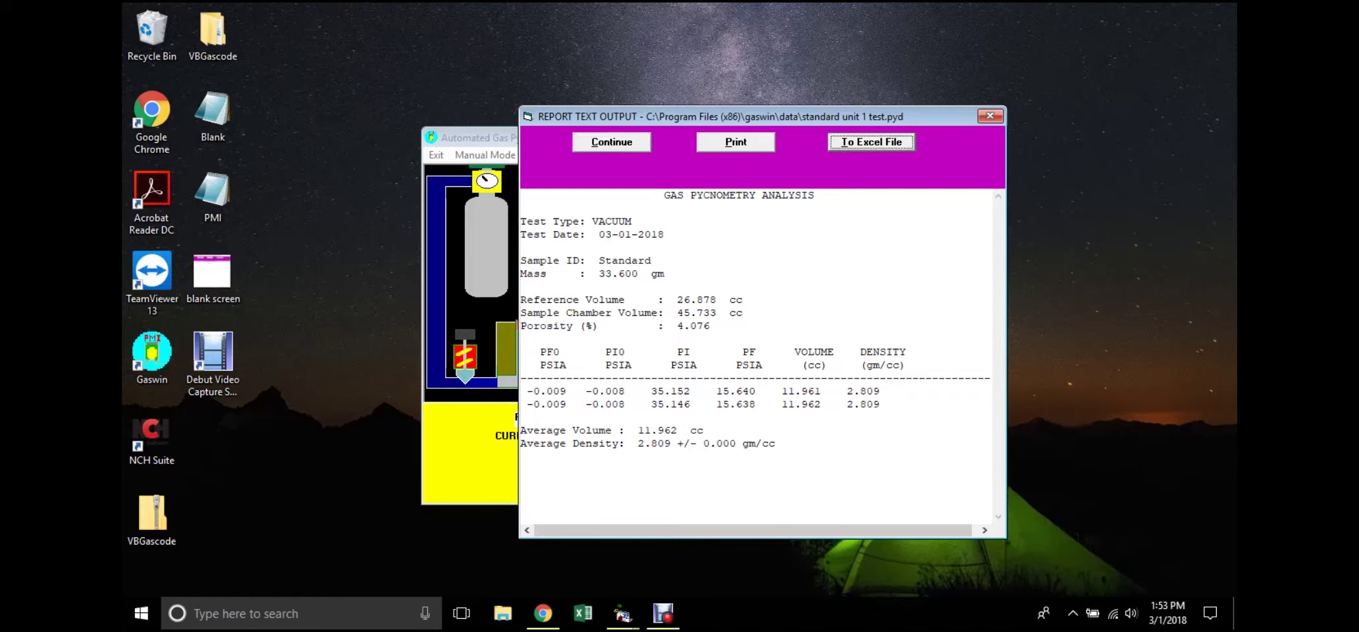
Export the gas pycnometry report to an Excel file and acknowledge the save message.
click(871, 142)
key(Return)
key(Return)
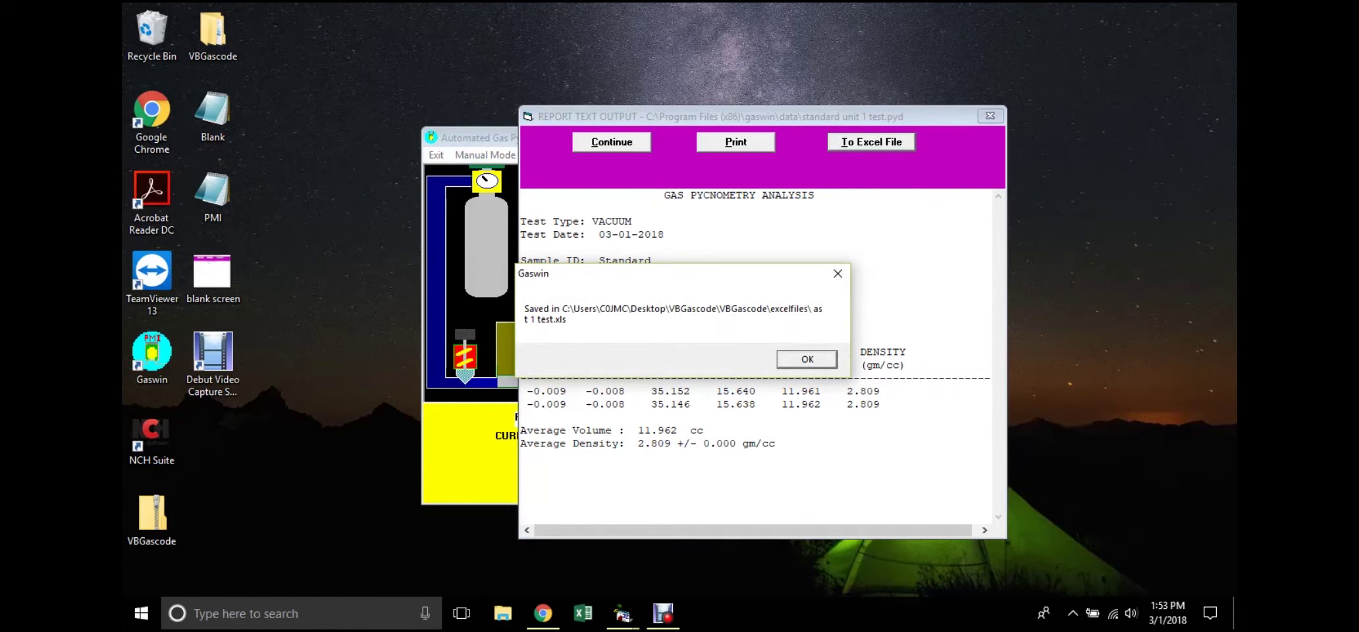
key(Return)
Open the excelfiles folder inside the desktop's nested VBGascode folders and sort its files by newest modification date.
double_click(212, 32)
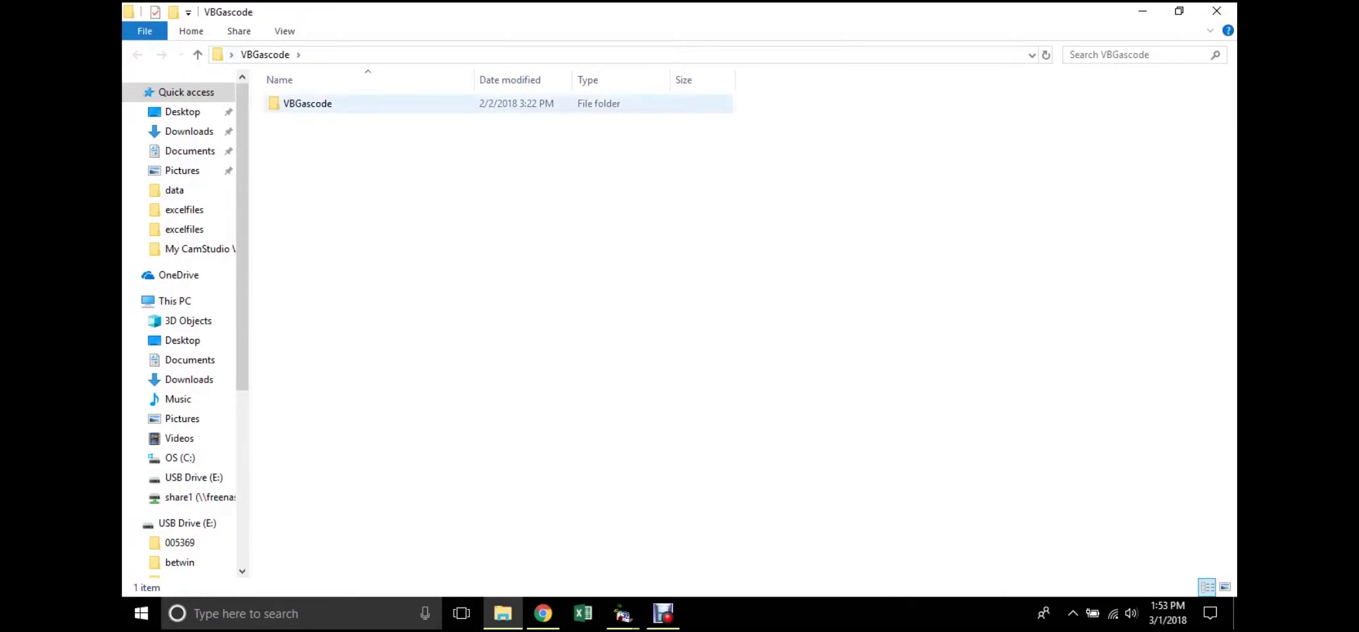
key(Return)
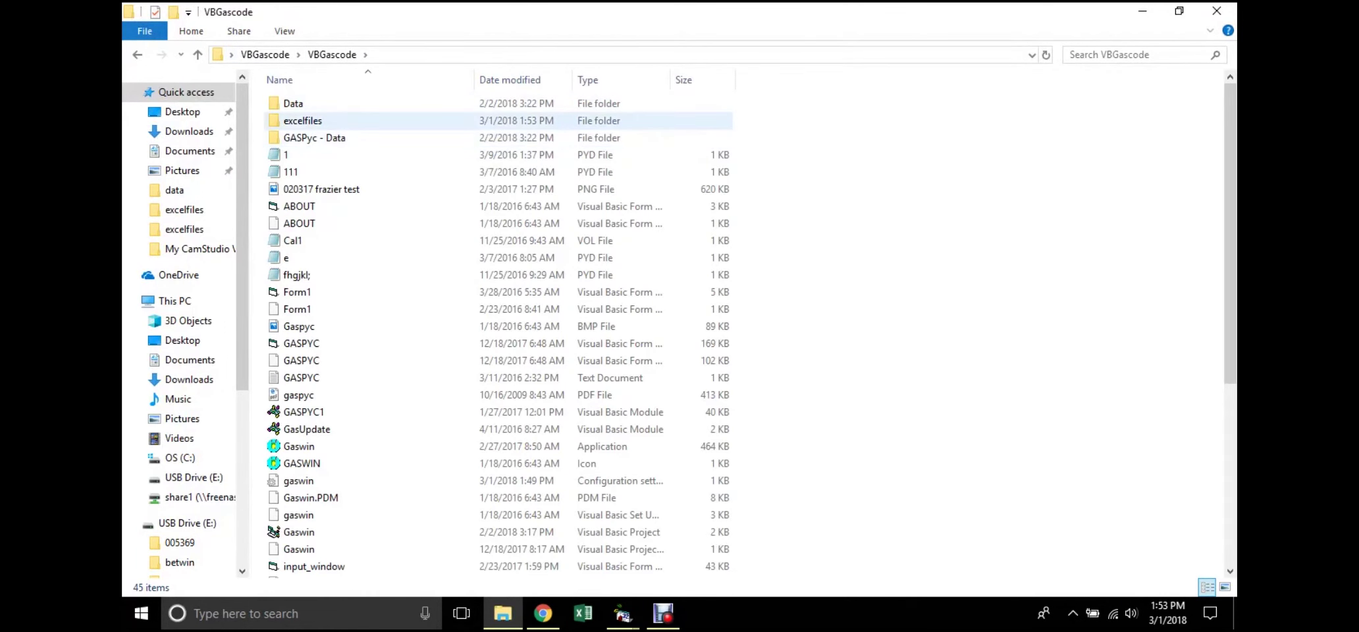
double_click(372, 120)
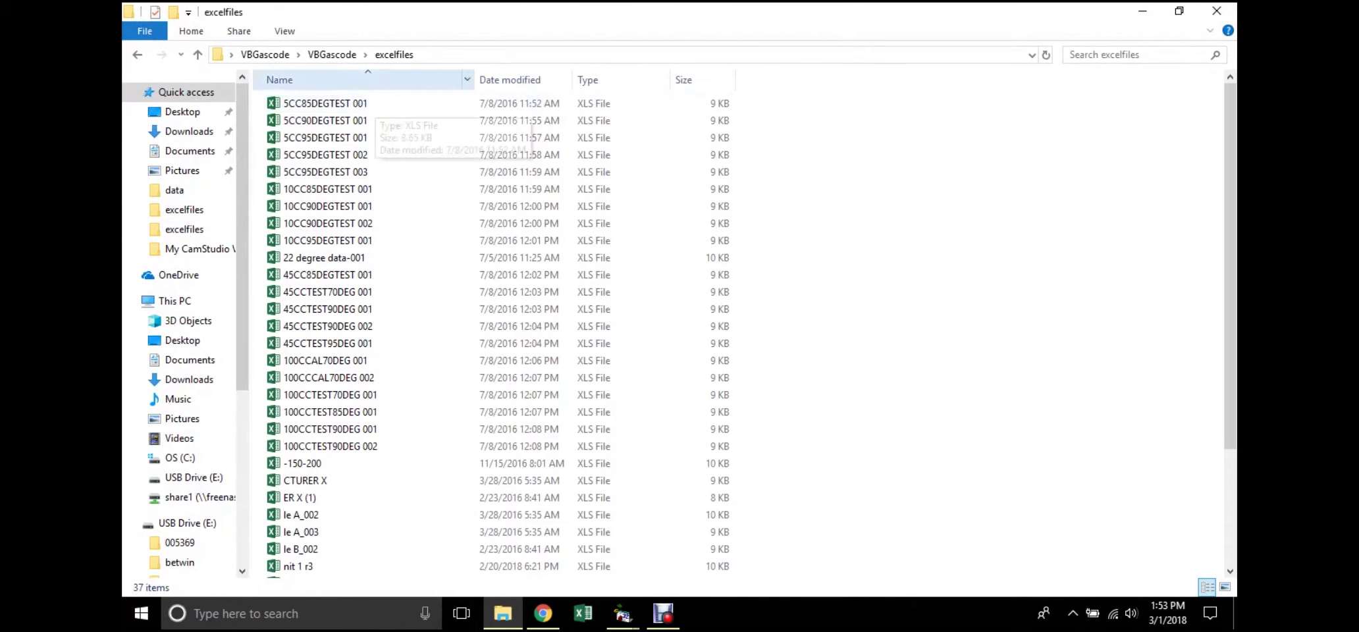
click(510, 79)
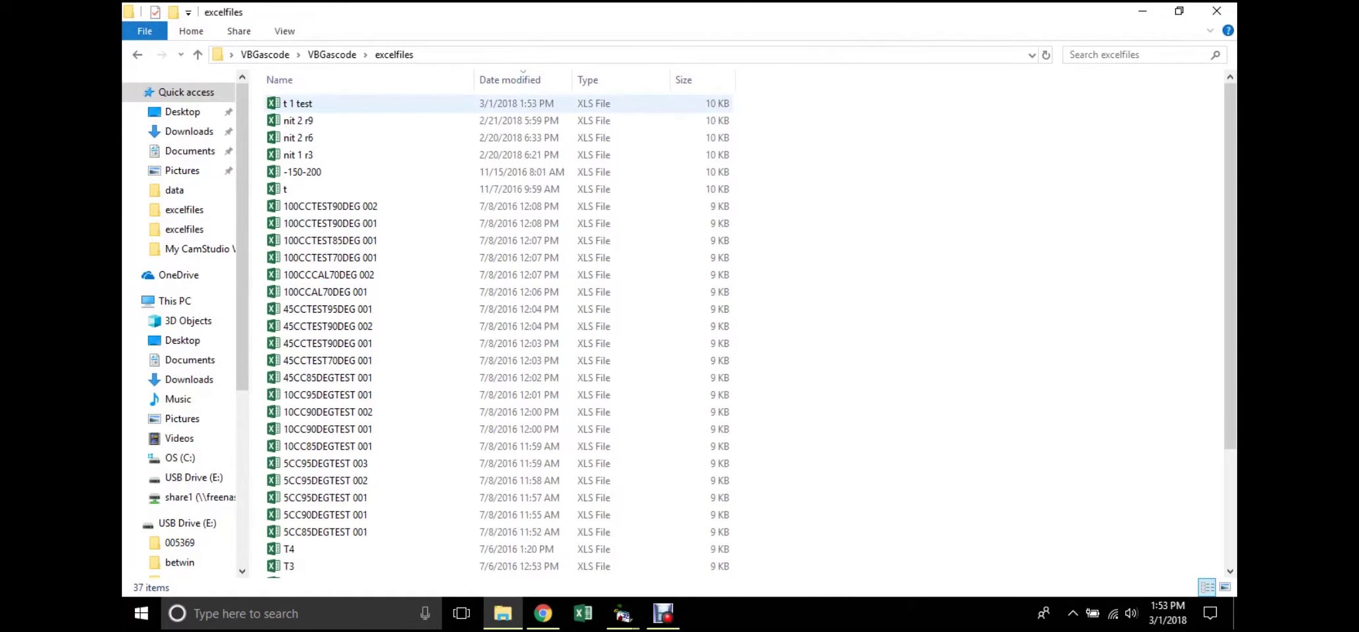
Open the exported "t 1 test" file in Excel despite the format mismatch, view it, and close Excel.
click(298, 103)
key(Return)
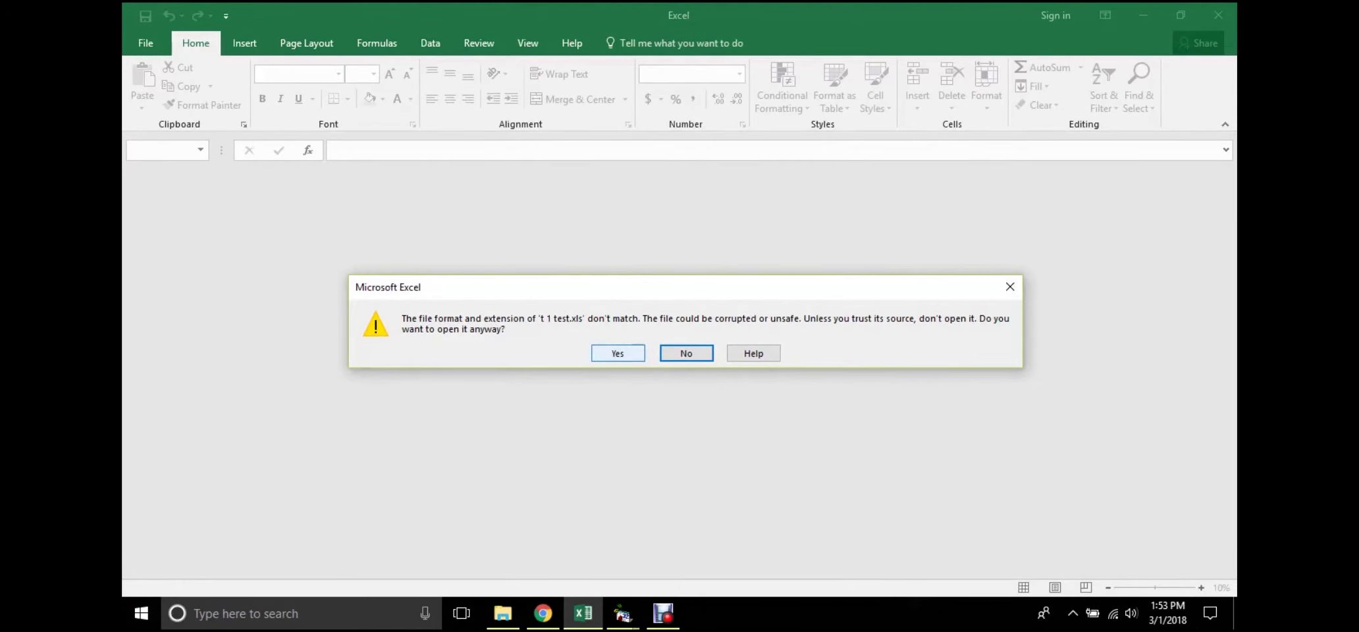
click(617, 354)
key(alt+F4)
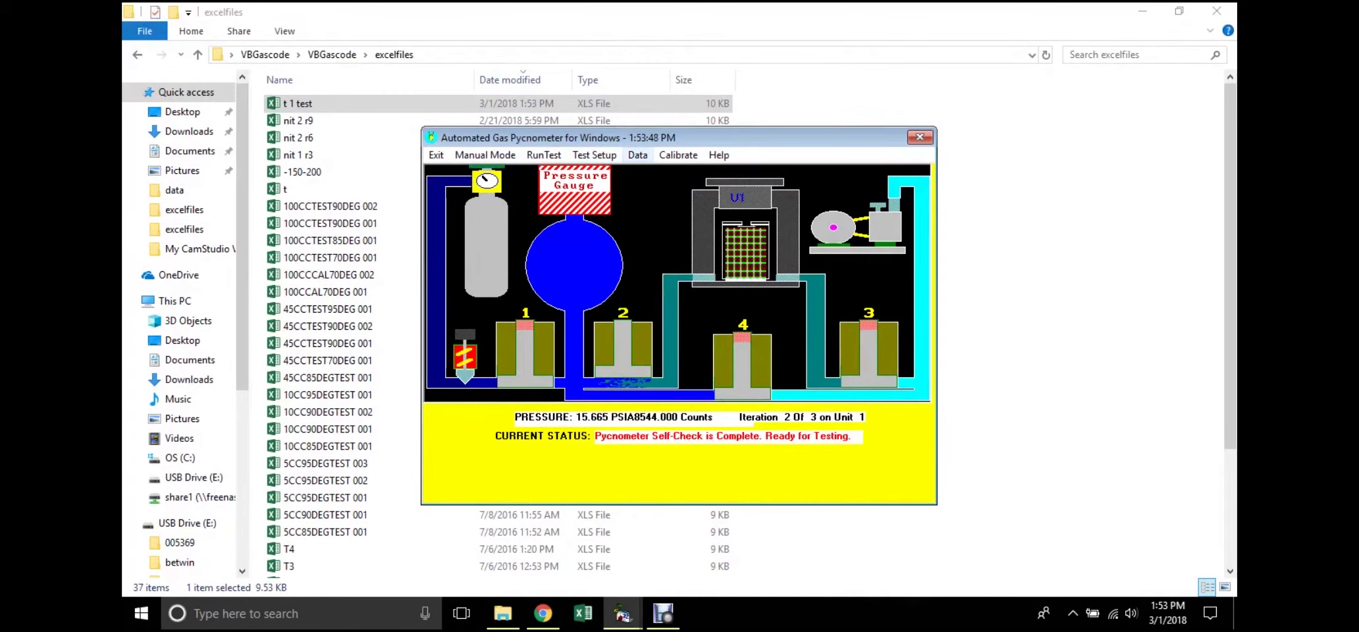
Display the text report of the "standard unit 1 test.pyd" results from the pycnometer's data functions.
click(638, 155)
mouse_move(678, 155)
mouse_move(719, 154)
mouse_move(637, 155)
mouse_move(665, 174)
click(766, 173)
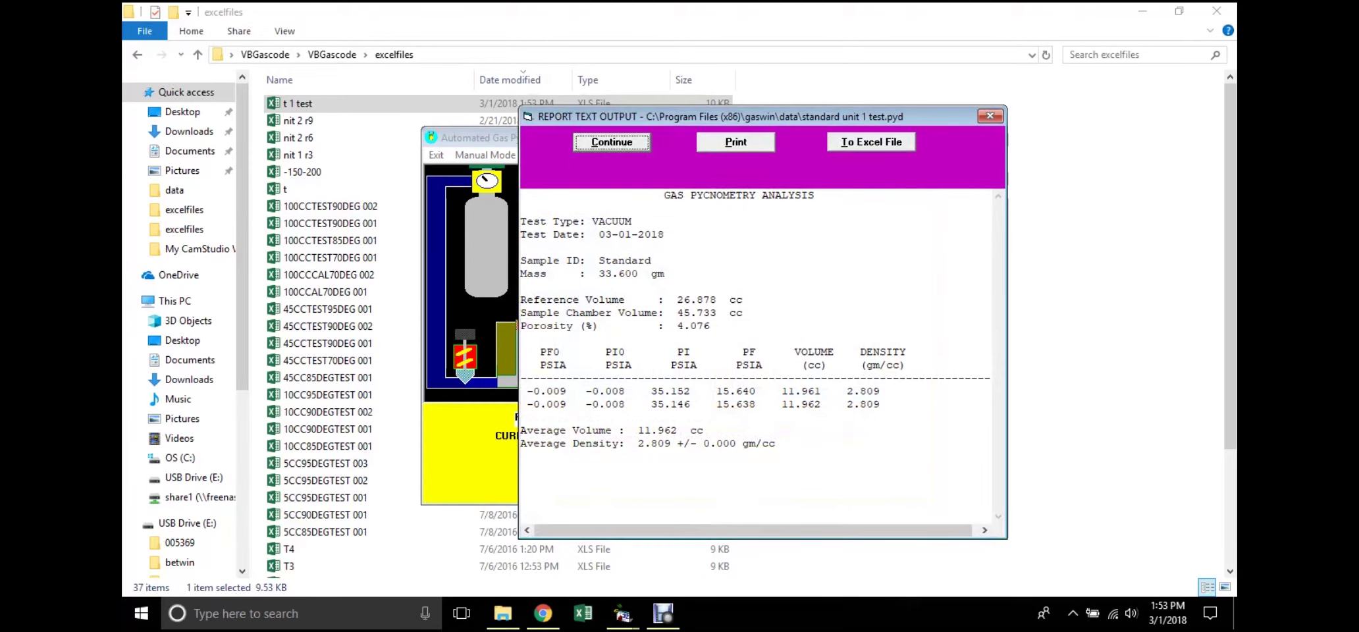